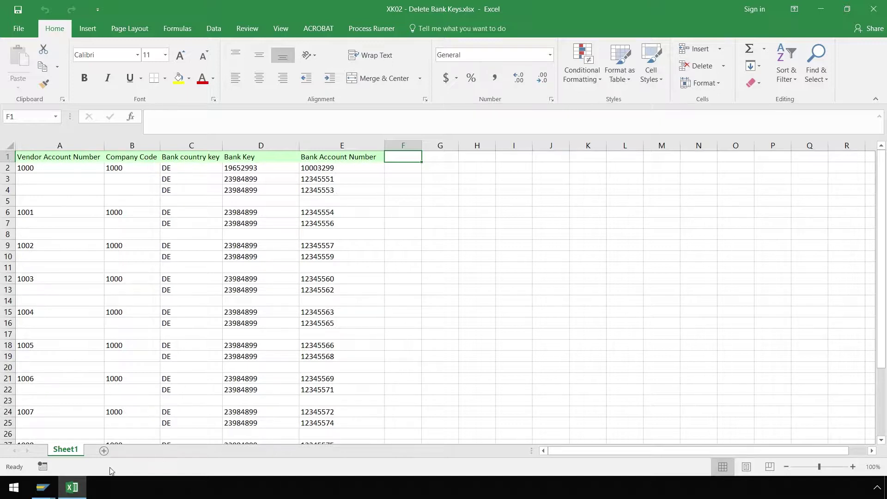
Step: Switch to the SAP Easy Access window and start the display vendor transaction XK03
{"action": "left_click", "coordinate": [43, 488]}
{"action": "left_click", "coordinate": [104, 456]}
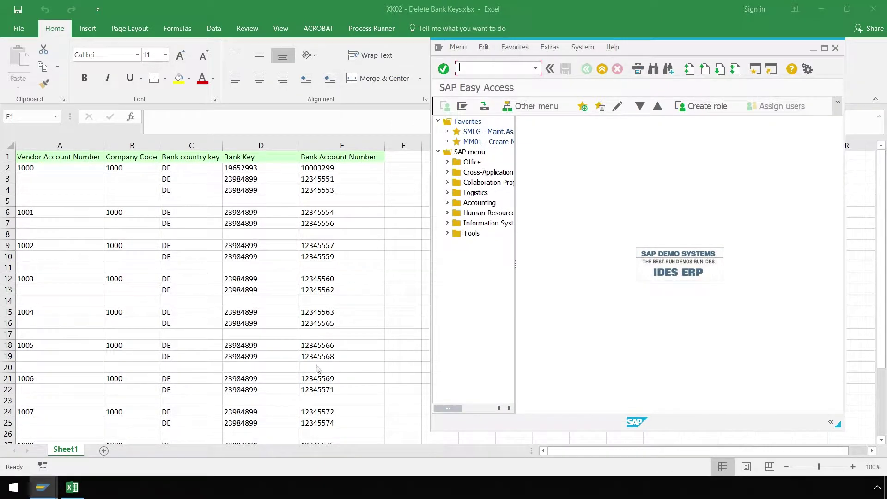
{"action": "type", "text": "XK03"}
{"action": "left_click", "coordinate": [447, 71]}
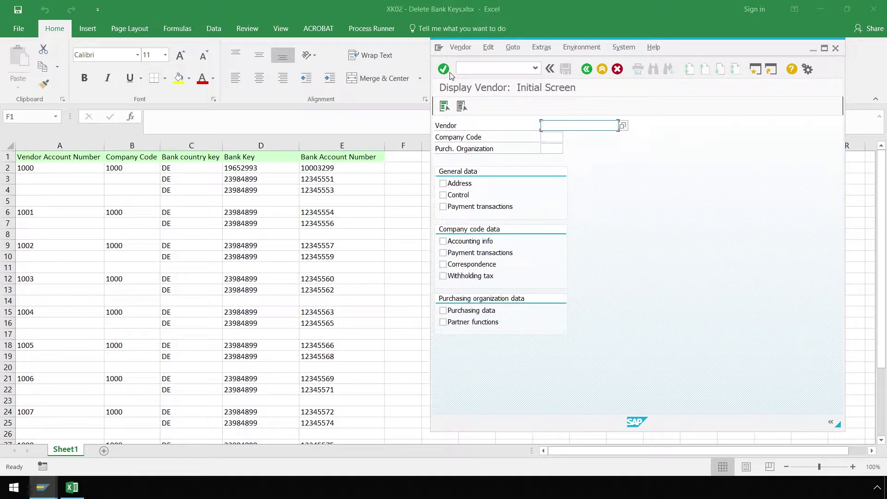
Step: Display the general-data payment transactions of the worksheet's first vendor in company code 1000
{"action": "type", "text": "1000"}
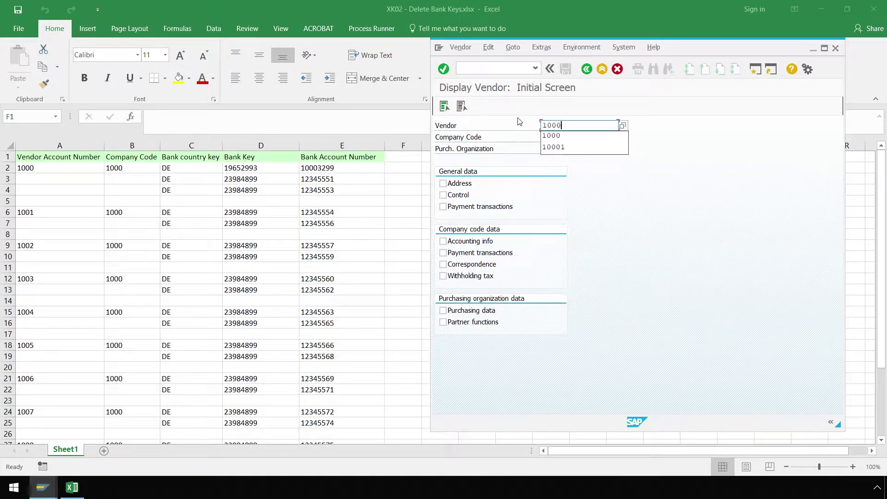
{"action": "key", "text": "Tab"}
{"action": "type", "text": "1000"}
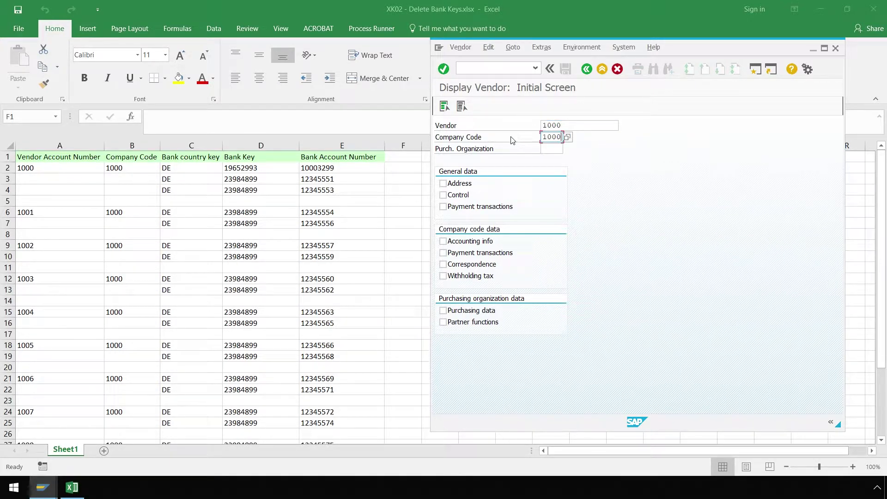
{"action": "left_click", "coordinate": [443, 206]}
{"action": "left_click", "coordinate": [447, 68]}
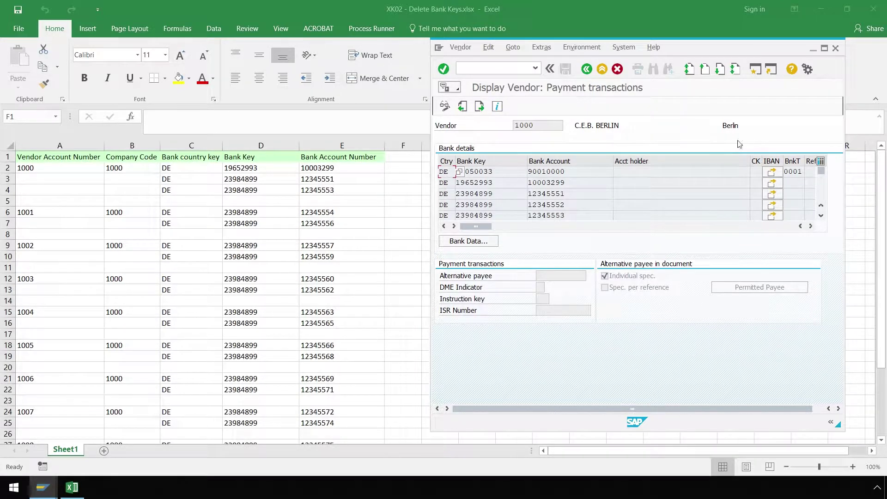
Step: Exit the vendor display back to SAP Easy Access and minimise the SAP window
{"action": "left_click", "coordinate": [808, 69]}
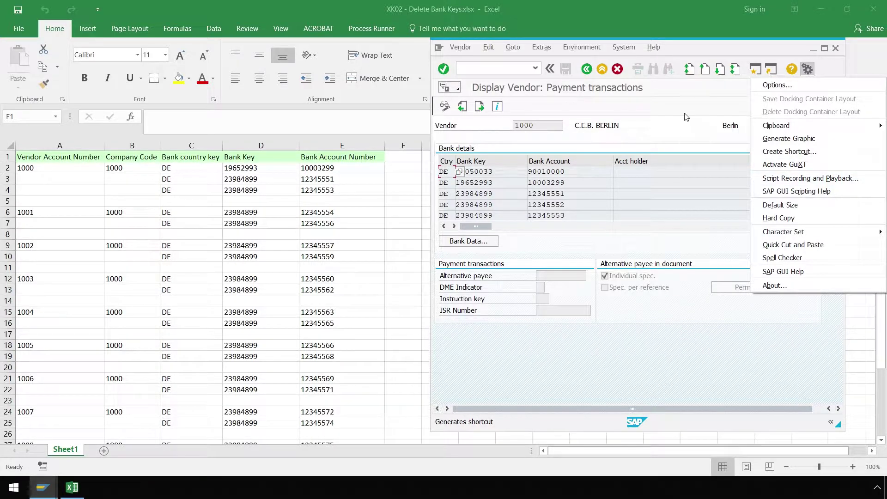
{"action": "left_click", "coordinate": [640, 92]}
{"action": "left_click", "coordinate": [602, 69]}
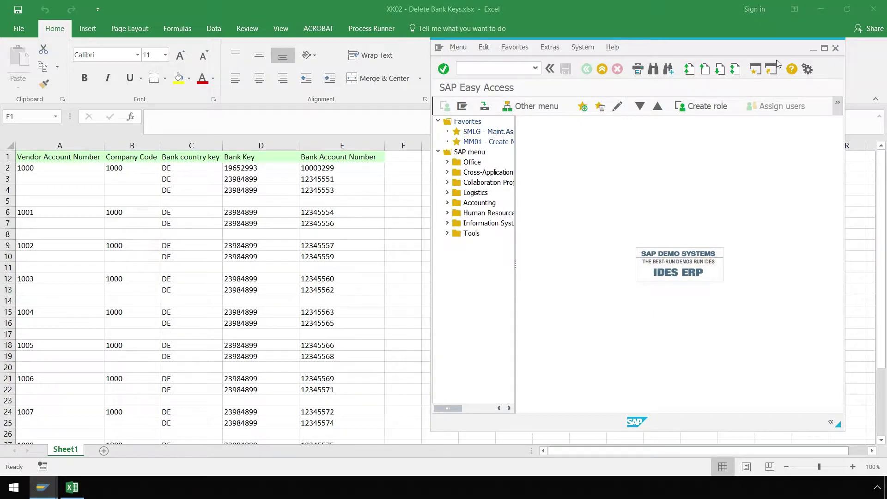
{"action": "left_click", "coordinate": [813, 49]}
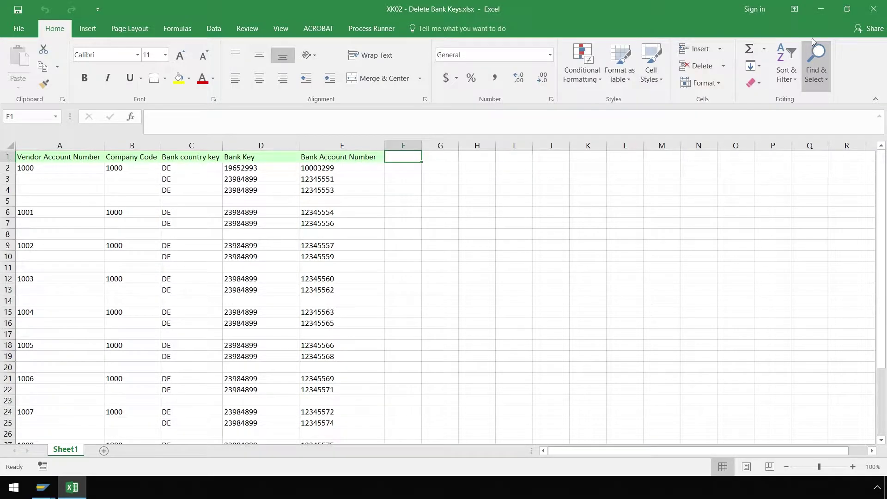
Step: Minimise Excel, open Innowera Process Runner and set up a new GUI Script process with transaction code XK02
{"action": "left_click", "coordinate": [817, 9]}
{"action": "double_click", "coordinate": [420, 186]}
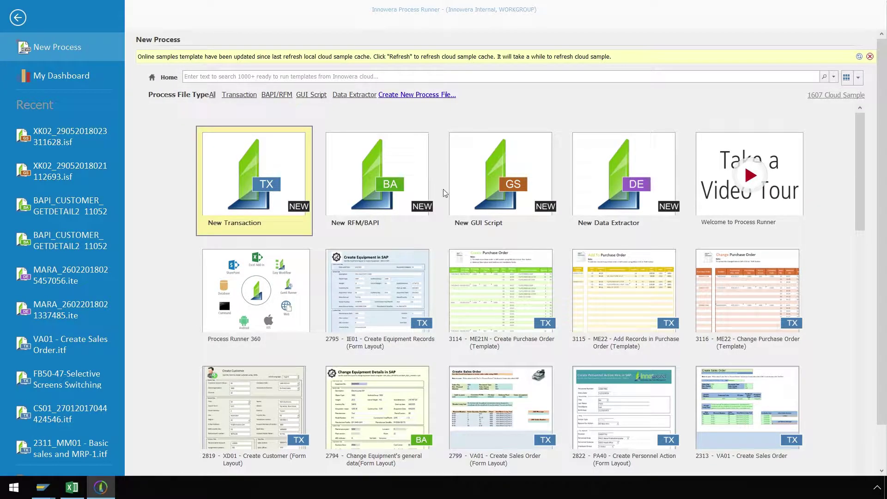
{"action": "double_click", "coordinate": [506, 187]}
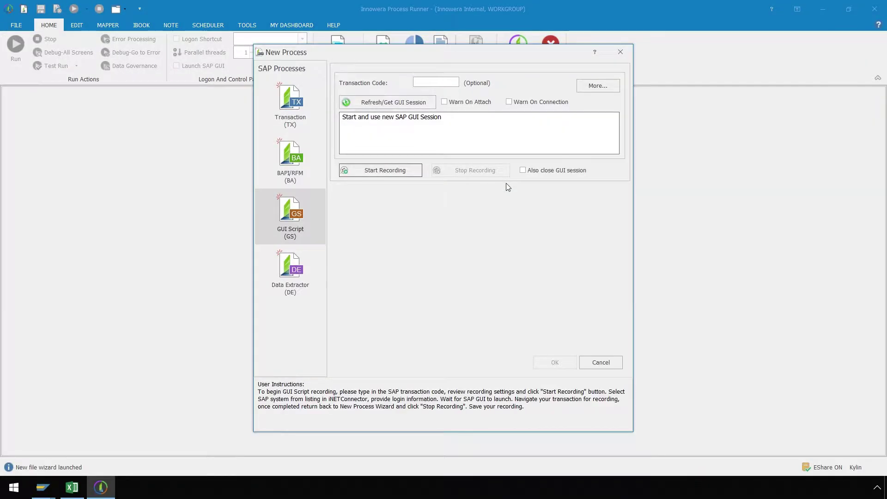
{"action": "type", "text": "XK02"}
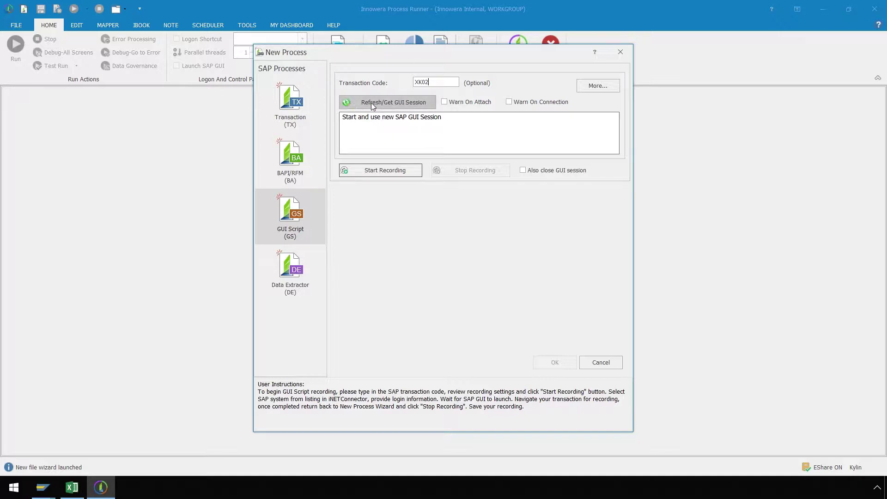
Step: Refresh the list of GUI sessions and start recording with a new SAP GUI session
{"action": "left_click", "coordinate": [428, 102]}
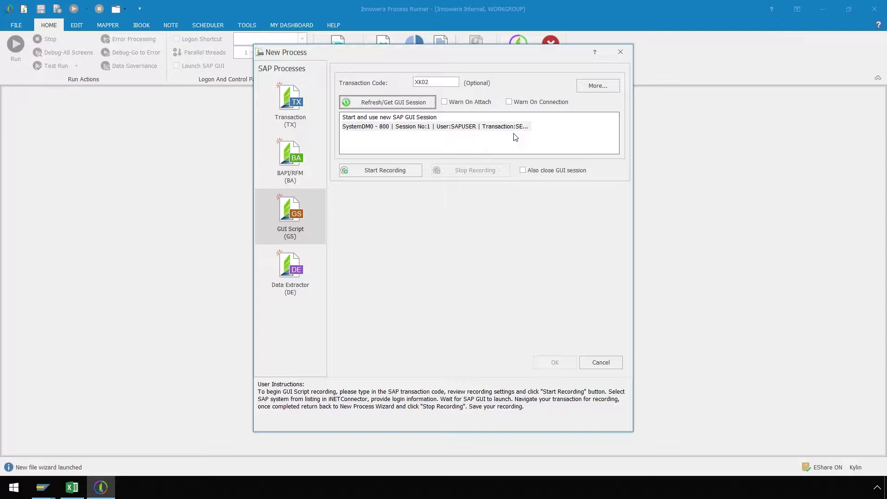
{"action": "left_click", "coordinate": [383, 120]}
{"action": "left_click", "coordinate": [359, 169]}
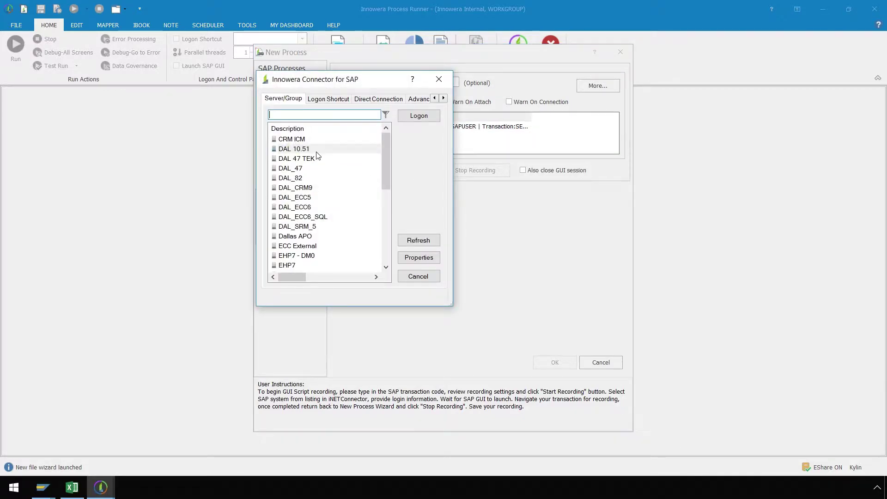
Step: Log on to the DAL 10.51 system by entering the account password
{"action": "double_click", "coordinate": [316, 150]}
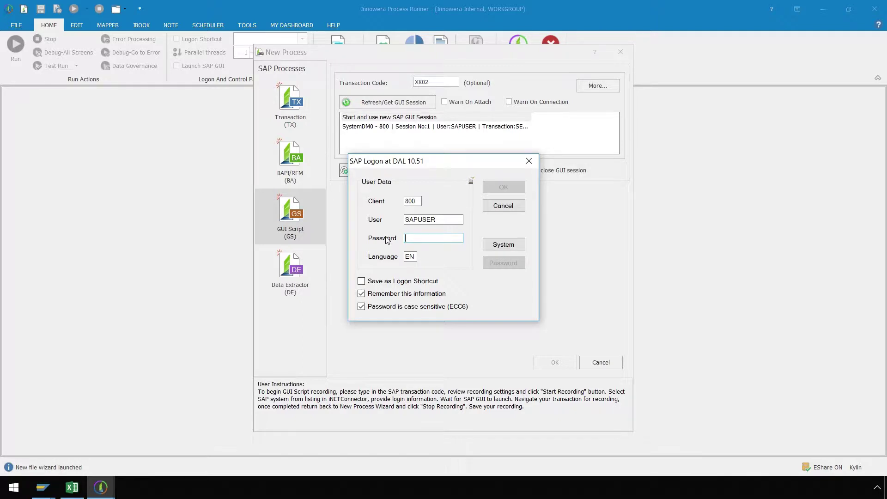
{"action": "type", "text": "******"}
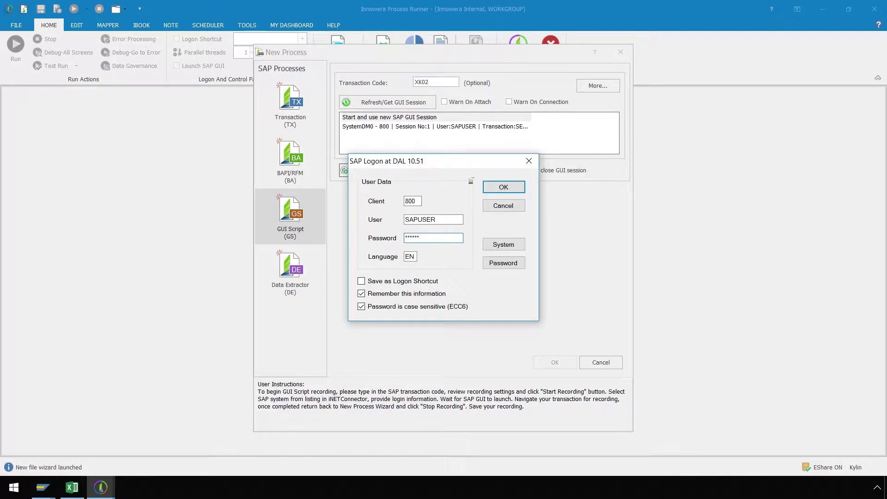
{"action": "left_click", "coordinate": [486, 189]}
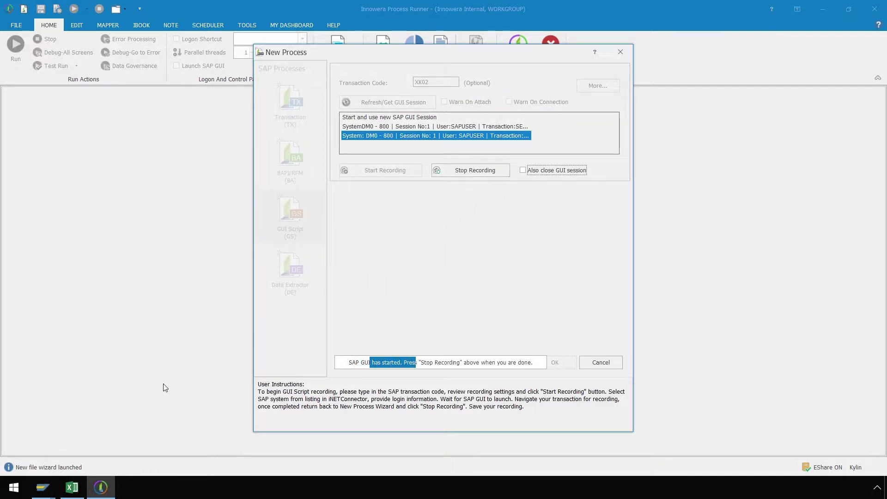
Step: Switch to the Excel workbook and bring the SAP Change Vendor window in front of it
{"action": "left_click", "coordinate": [72, 488]}
{"action": "mouse_move", "coordinate": [54, 493]}
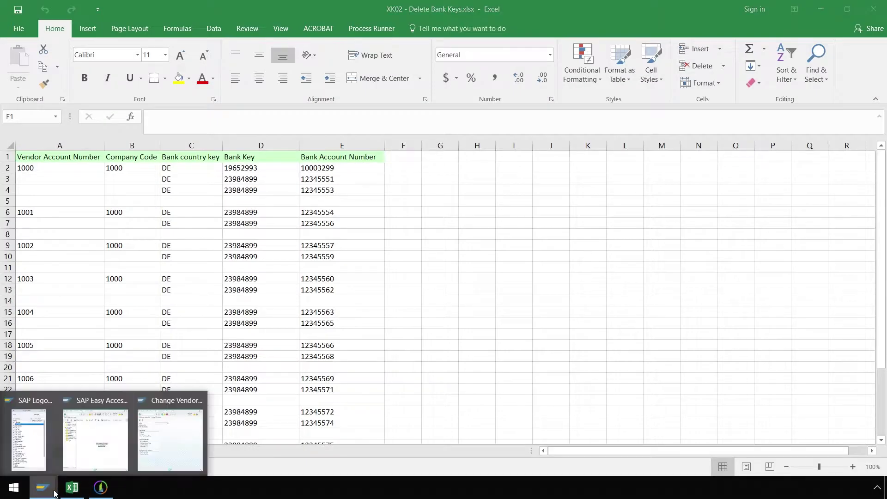
{"action": "left_click", "coordinate": [185, 444]}
Step: Open the general-data payment transactions for changing, using the worksheet's first vendor number and company code 1000
{"action": "left_click", "coordinate": [611, 139]}
{"action": "type", "text": "1000"}
{"action": "key", "text": "Down"}
{"action": "key", "text": "Return"}
{"action": "left_click", "coordinate": [583, 150]}
{"action": "type", "text": "1000"}
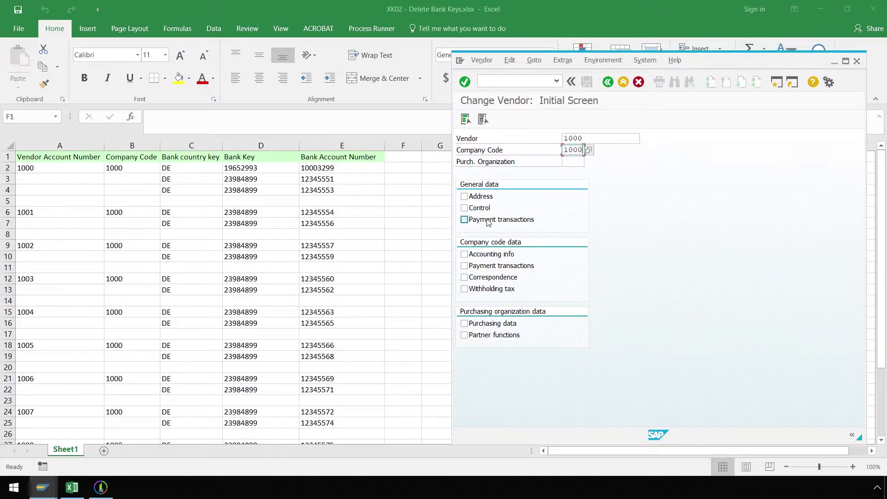
{"action": "left_click", "coordinate": [464, 220]}
{"action": "left_click", "coordinate": [466, 82]}
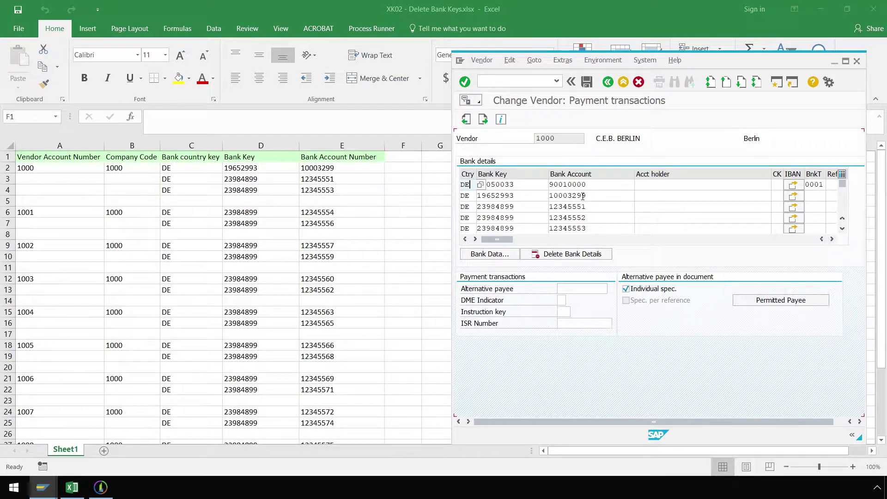
Step: Delete the second entry in the vendor's bank details and save the vendor
{"action": "left_click", "coordinate": [582, 195]}
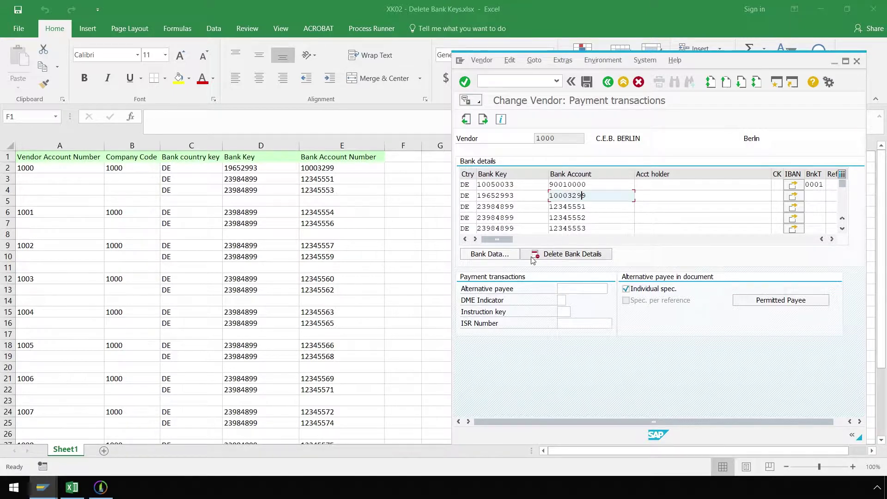
{"action": "left_click", "coordinate": [610, 260]}
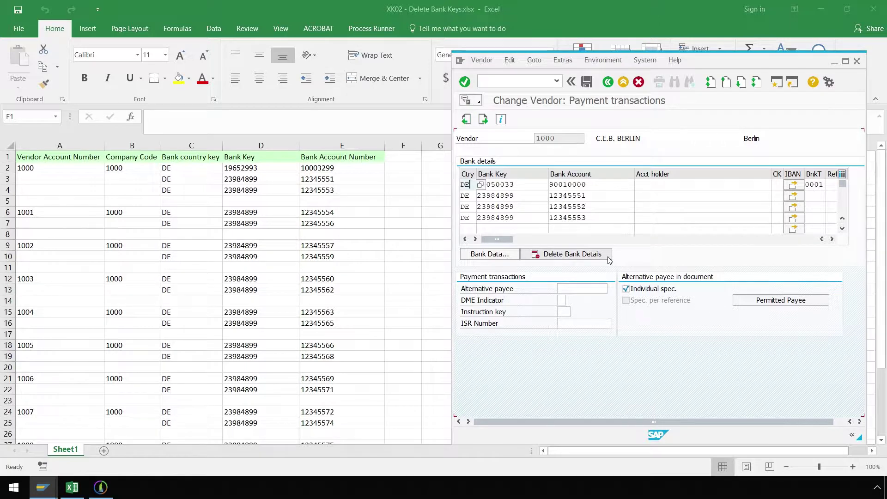
{"action": "left_click", "coordinate": [586, 83]}
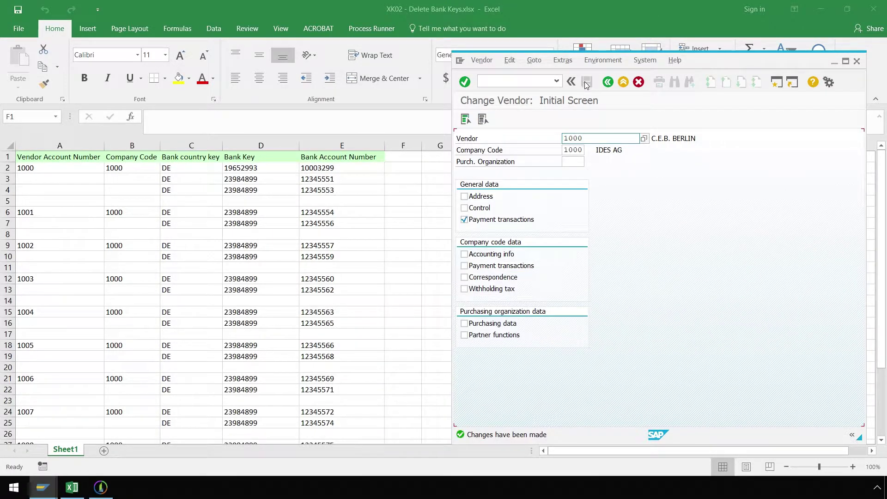
Step: Switch back to Process Runner and stop the GUI script recording
{"action": "left_click", "coordinate": [108, 490]}
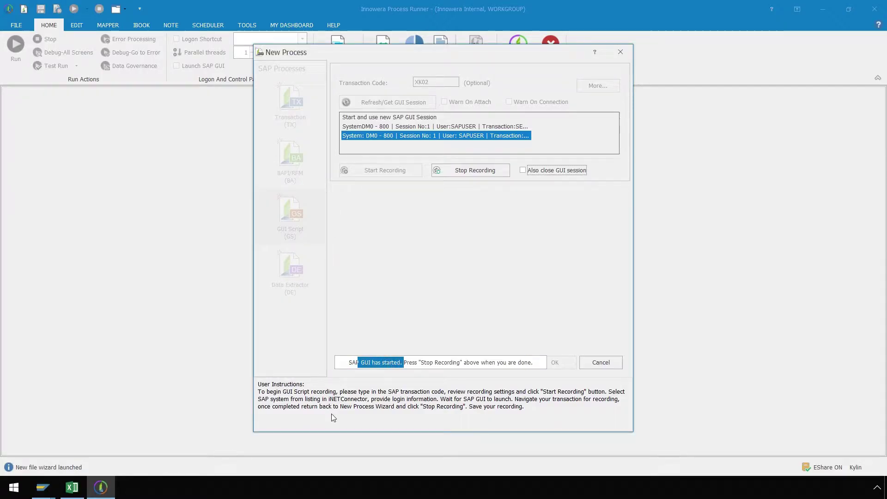
{"action": "left_click", "coordinate": [452, 172]}
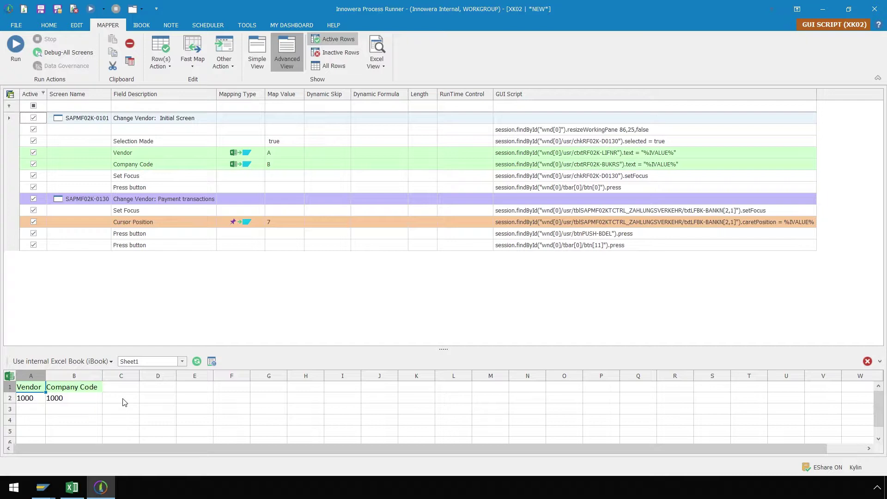
Step: Use the external Excel file "XK02 - Delete Bank Keys.xlsx" from the Desktop as the script's data source
{"action": "left_click", "coordinate": [100, 363]}
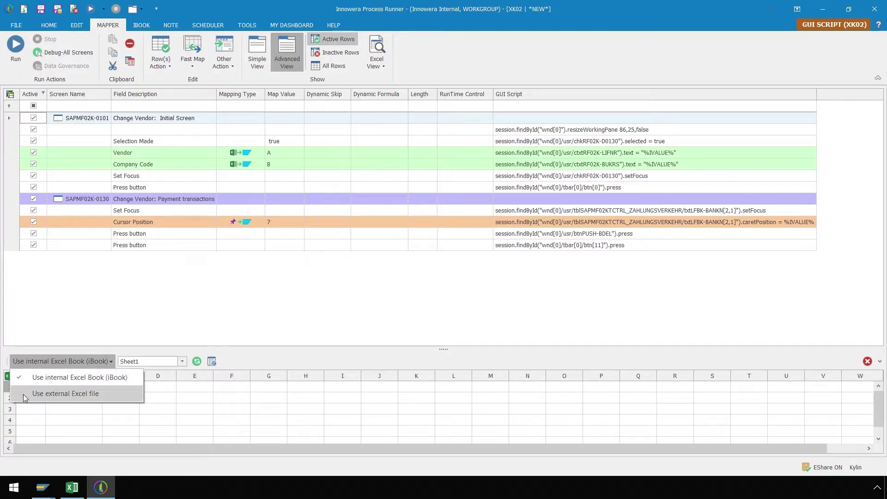
{"action": "left_click", "coordinate": [118, 394]}
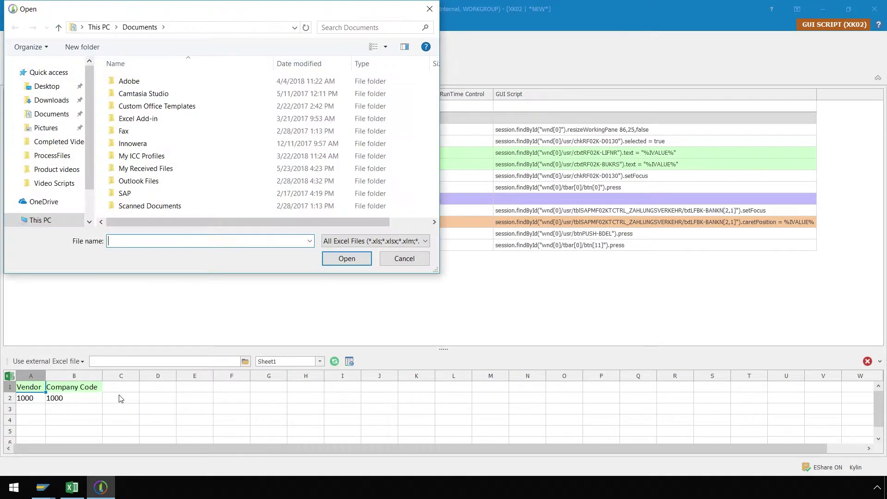
{"action": "left_click", "coordinate": [53, 89]}
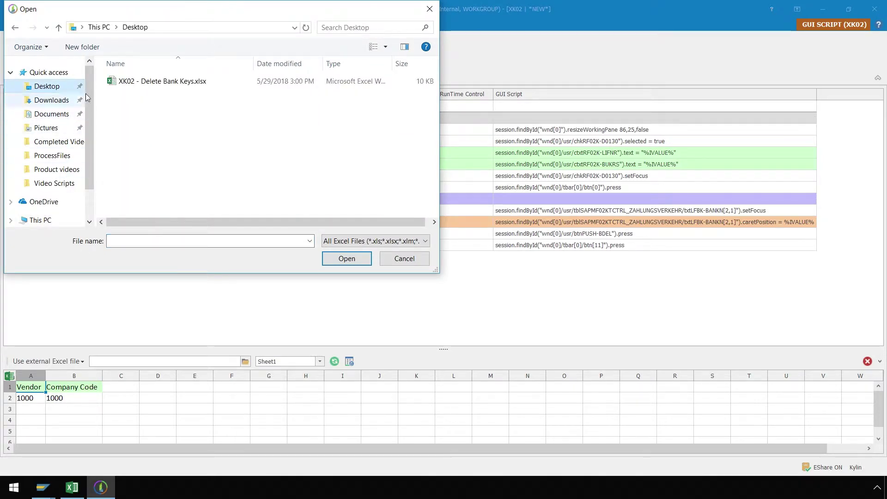
{"action": "left_click", "coordinate": [141, 87]}
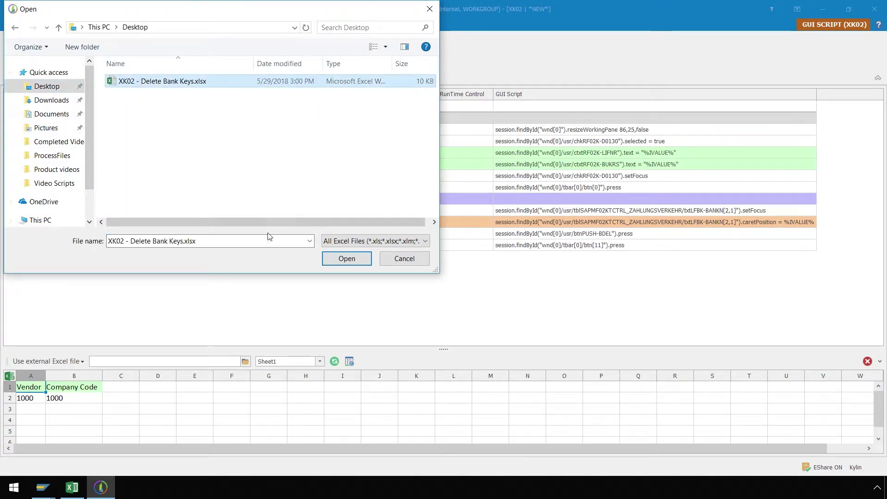
{"action": "left_click", "coordinate": [335, 261]}
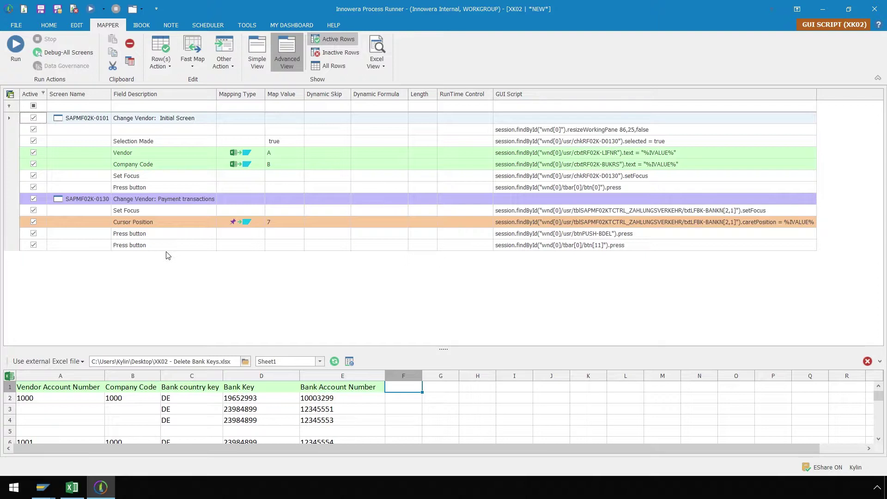
Step: For the Payment transactions Set Focus row, choose the dynamic skip Find Value or Suppress Field and find values set in Excel columns C,D,E
{"action": "left_click", "coordinate": [158, 213]}
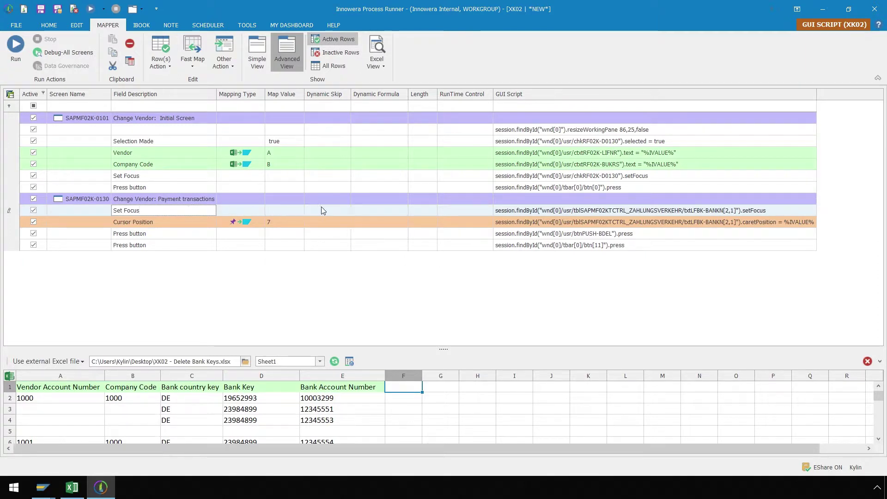
{"action": "left_click", "coordinate": [347, 211]}
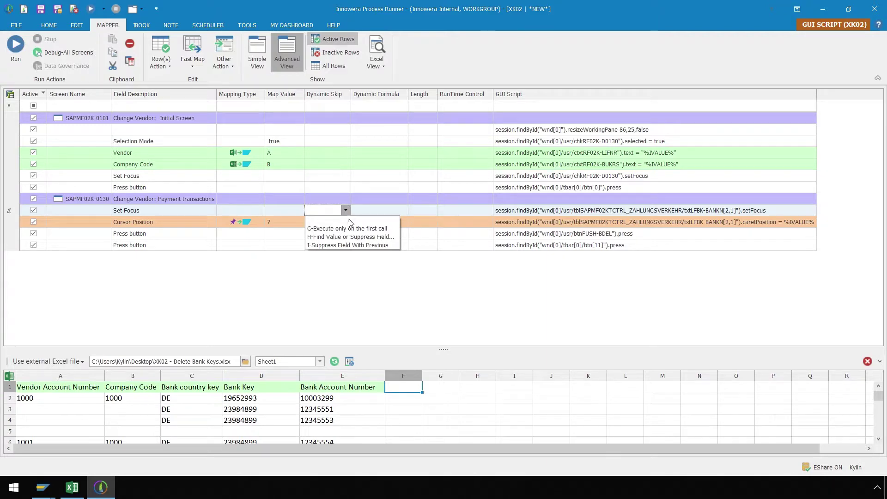
{"action": "left_click", "coordinate": [393, 239]}
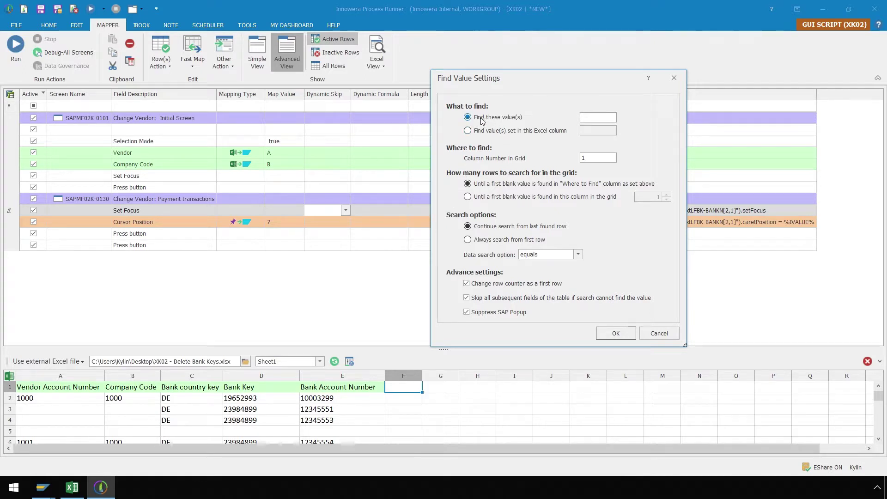
{"action": "type", "text": "1000"}
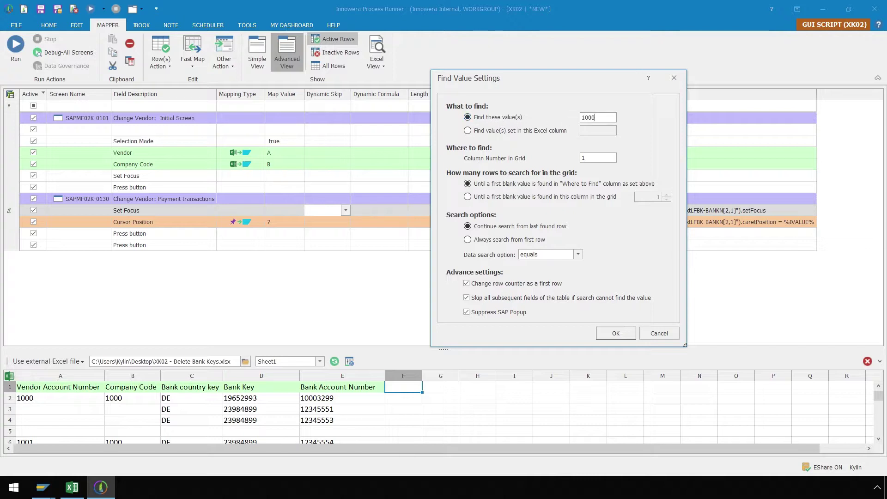
{"action": "key", "text": "BackSpace"}
{"action": "left_click", "coordinate": [468, 130]}
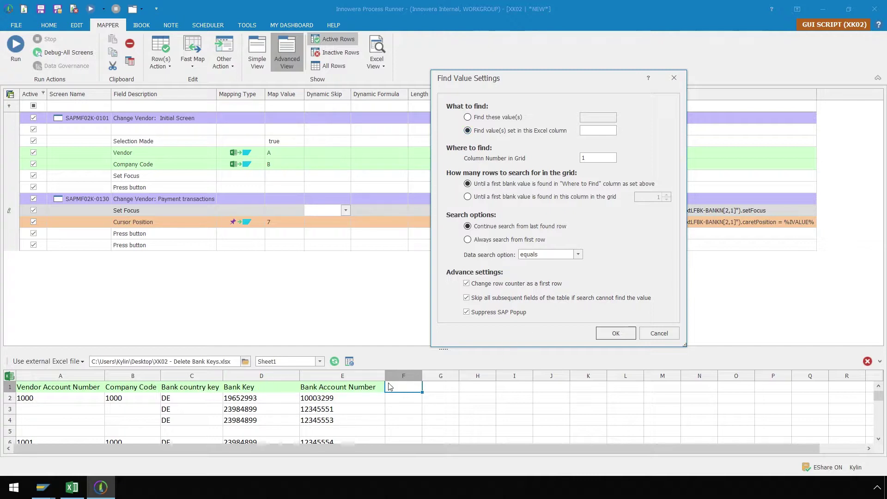
{"action": "left_click", "coordinate": [598, 130]}
{"action": "type", "text": "C,D,E"}
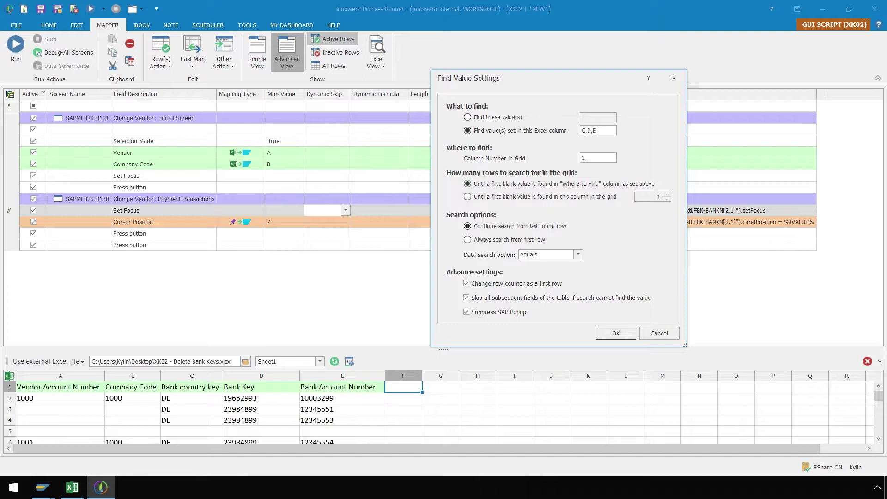
Step: Switch to SAP and open the vendor's payment transactions to check the column order of the bank details grid
{"action": "left_click", "coordinate": [44, 492]}
{"action": "left_click", "coordinate": [182, 458]}
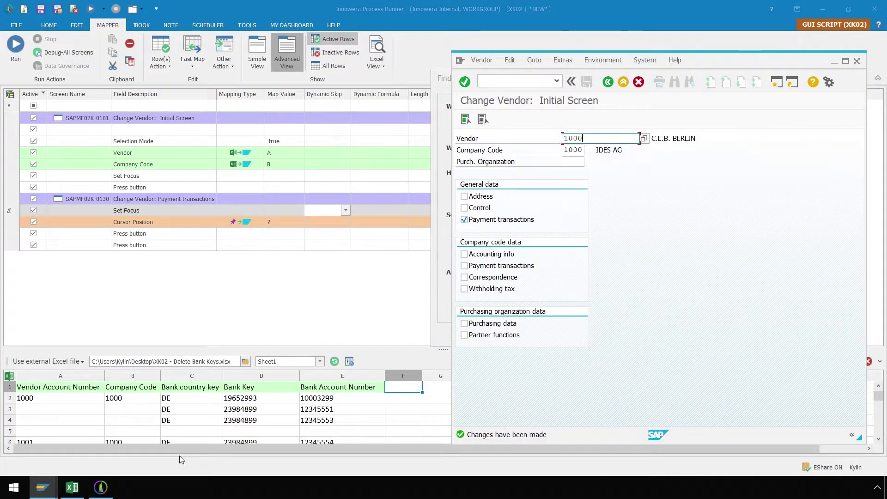
{"action": "left_click", "coordinate": [464, 81]}
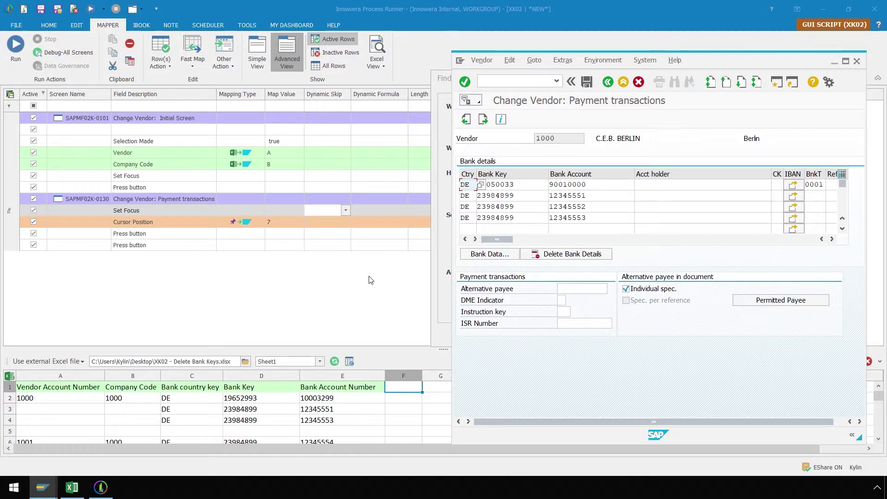
Step: Back in Process Runner, set the grid column numbers to 1,2,3, always search from the first row, and accept the Find Value settings
{"action": "left_click", "coordinate": [103, 489]}
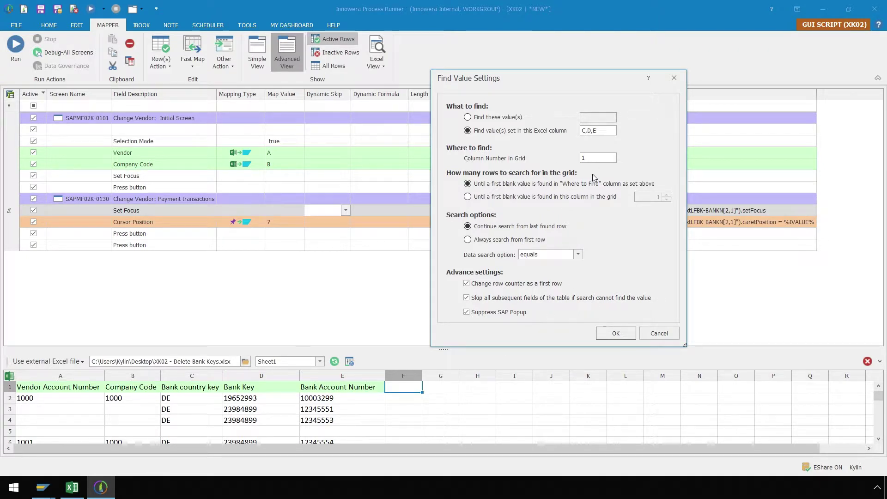
{"action": "key", "text": "Tab"}
{"action": "type", "text": "1,2,3"}
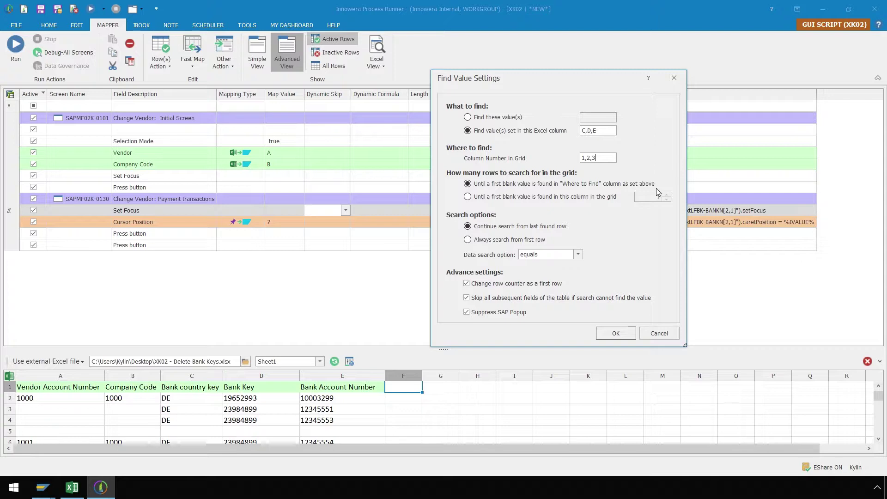
{"action": "left_click", "coordinate": [467, 240]}
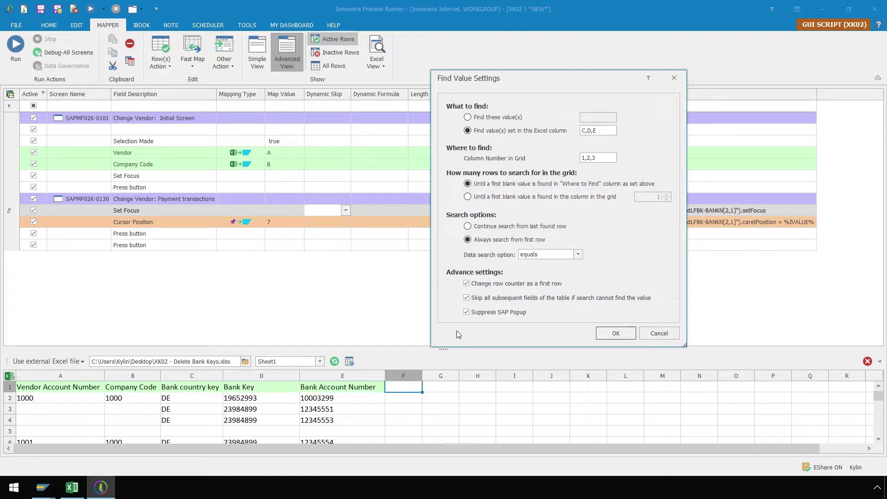
{"action": "left_click", "coordinate": [602, 336]}
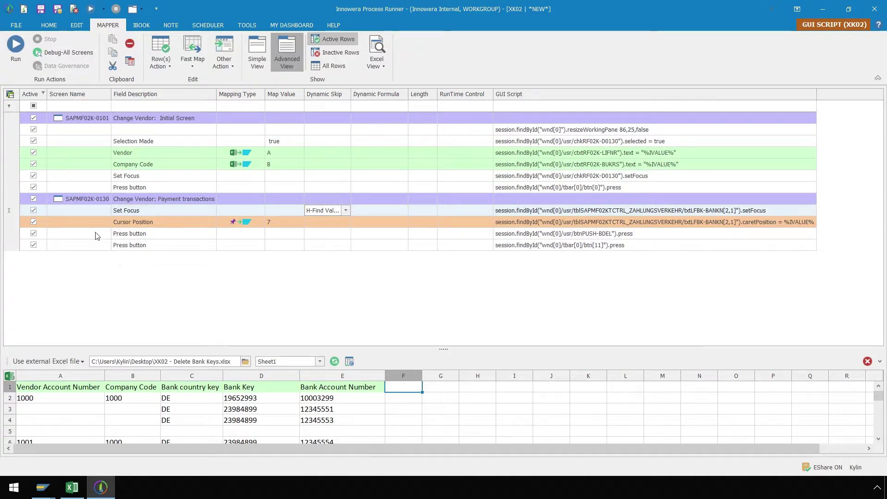
Step: Start a loop at the Payment transactions screen and move its End Loop row above the final Press button row
{"action": "left_click", "coordinate": [83, 199]}
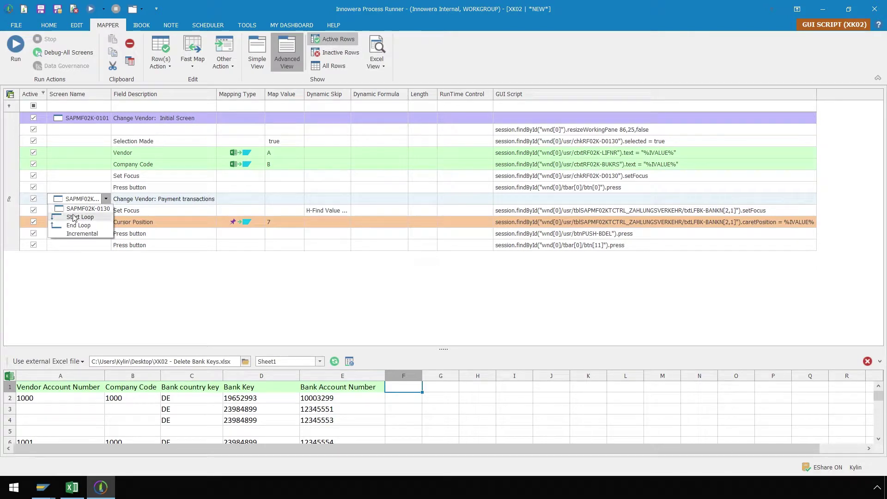
{"action": "left_click", "coordinate": [79, 217]}
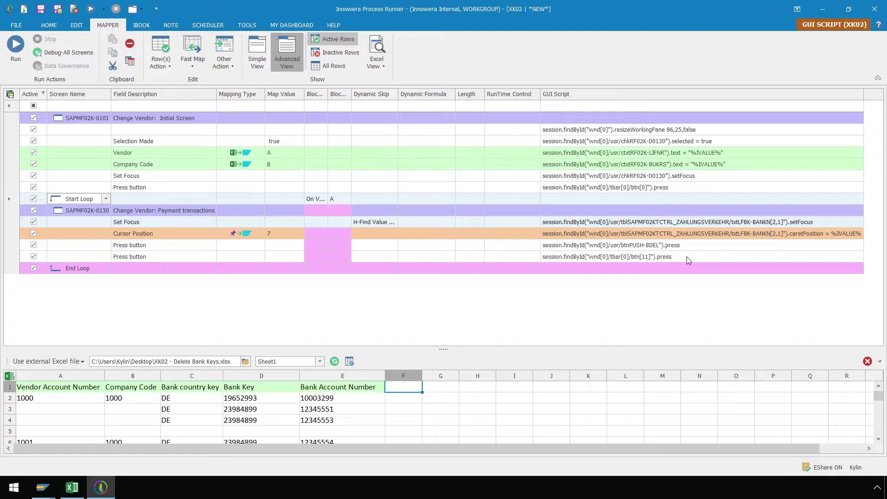
{"action": "key", "text": "ctrl+End"}
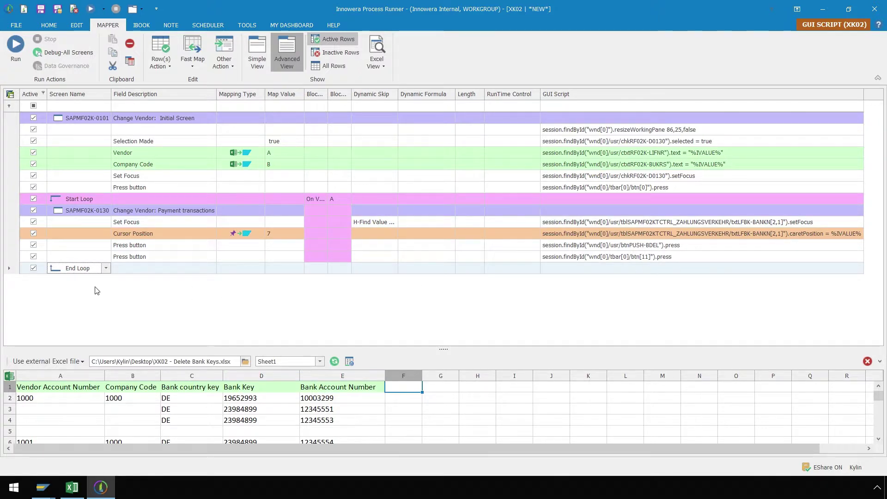
{"action": "right_click", "coordinate": [69, 271]}
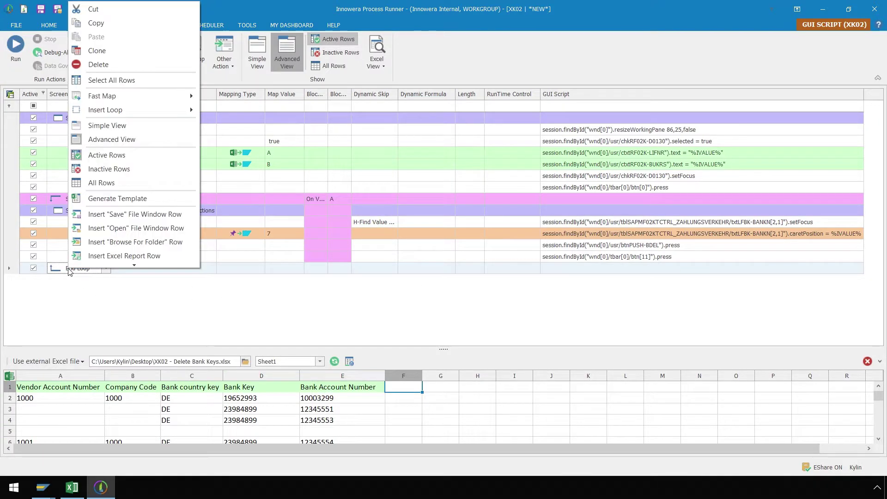
{"action": "left_click", "coordinate": [110, 13]}
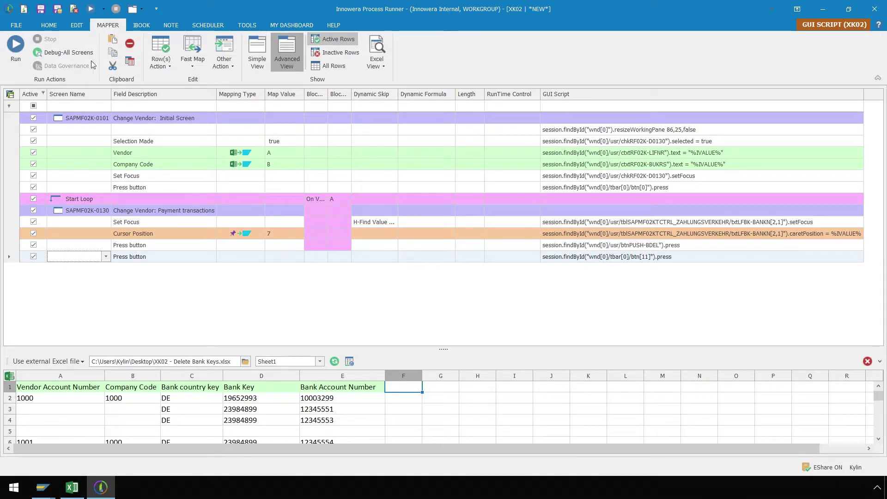
{"action": "right_click", "coordinate": [60, 262]}
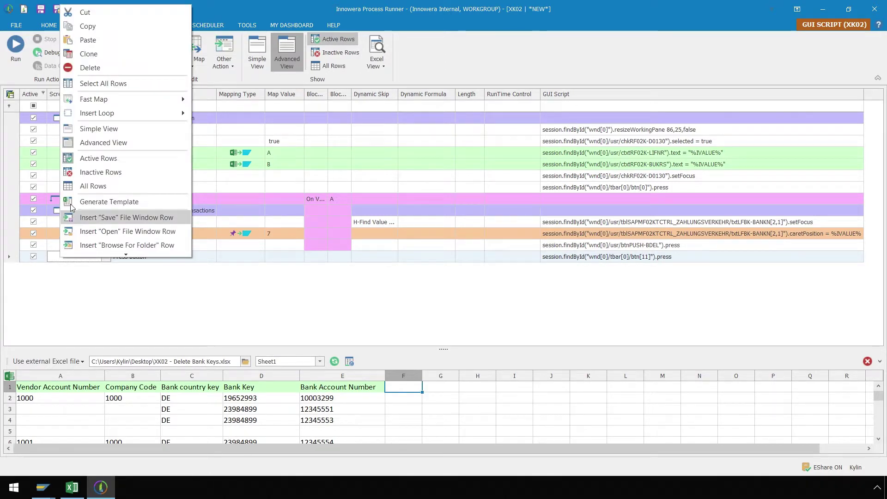
{"action": "left_click", "coordinate": [98, 38]}
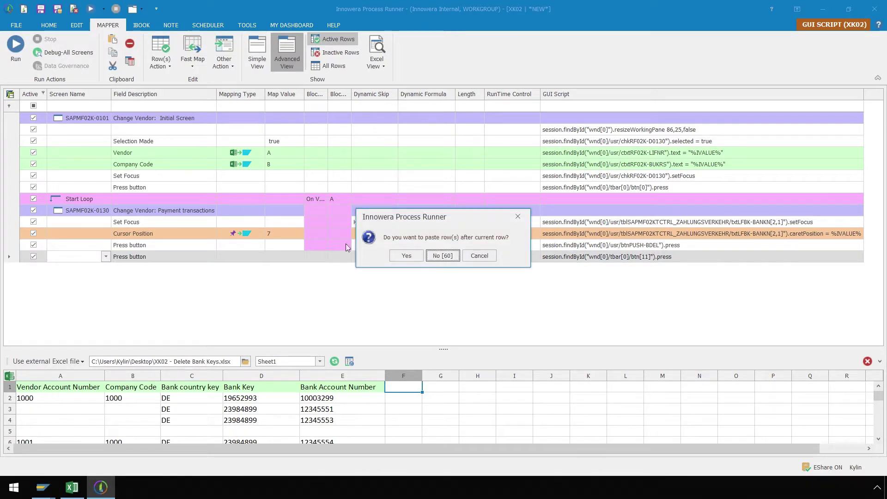
{"action": "left_click", "coordinate": [436, 256]}
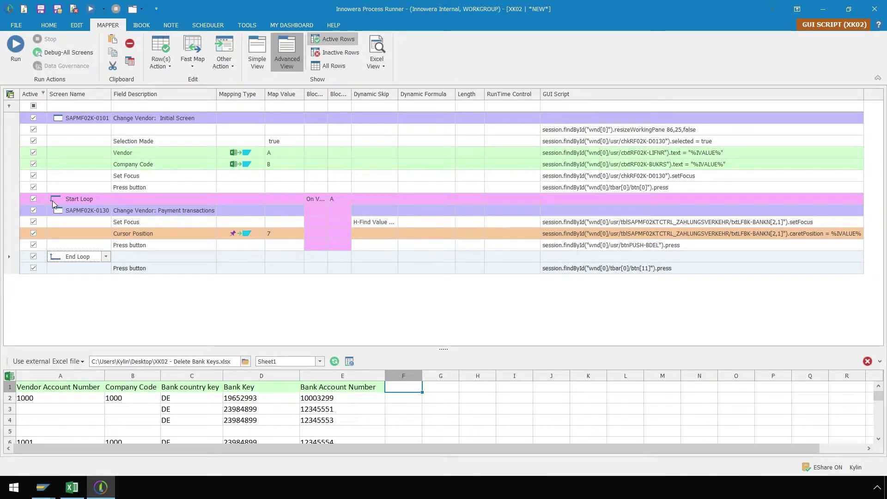
Step: Choose On Value-Ignore Blank as the Start Loop's block type, based on column A
{"action": "left_click", "coordinate": [321, 199]}
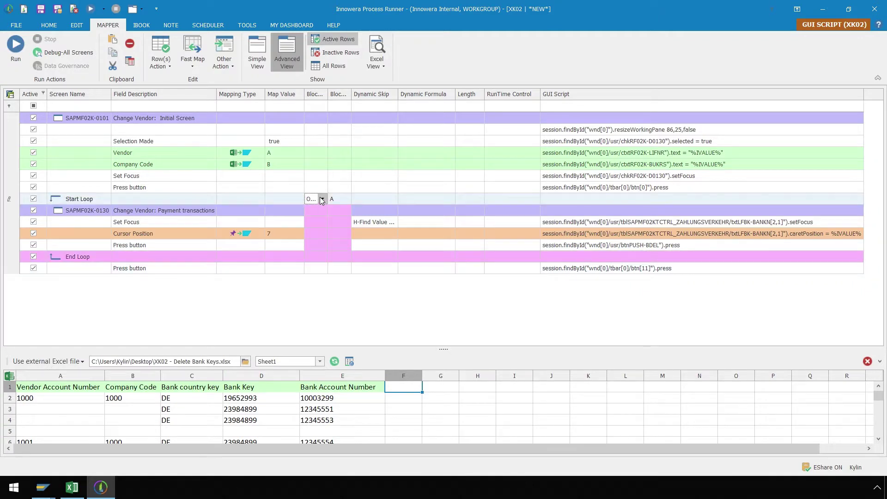
{"action": "left_click", "coordinate": [323, 199]}
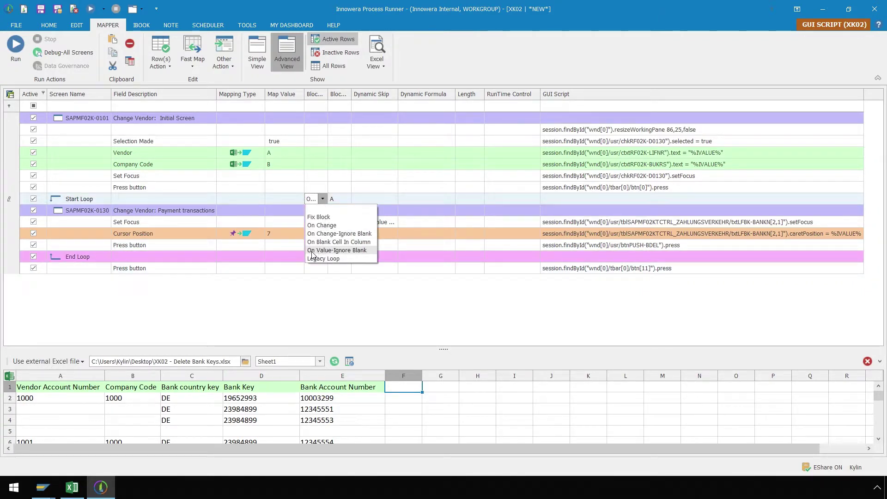
{"action": "left_click", "coordinate": [368, 251]}
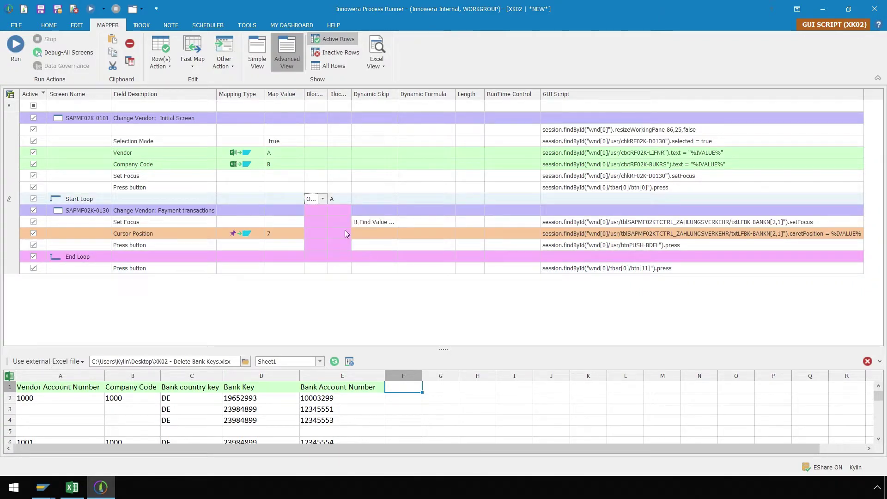
{"action": "left_click", "coordinate": [338, 200]}
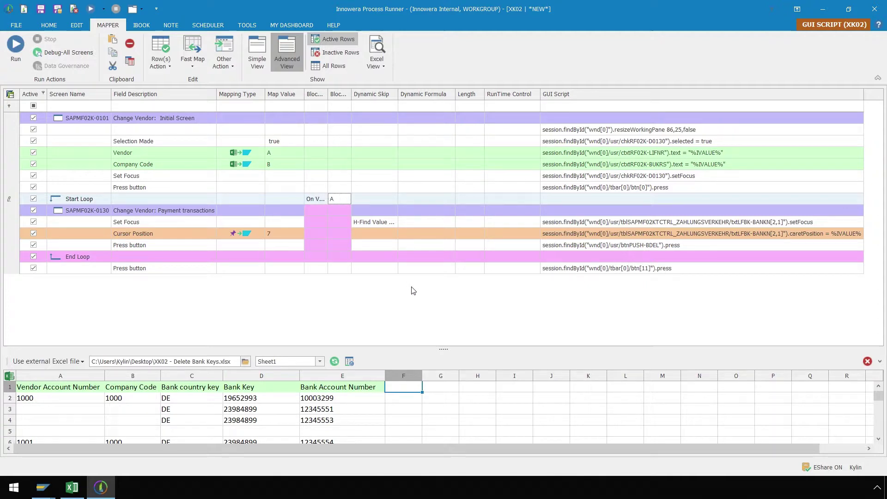
Step: Enlarge the Excel data preview and examine the vendor entries in column A that begin each loop block
{"action": "left_click_drag", "start_coordinate": [439, 349], "coordinate": [440, 295]}
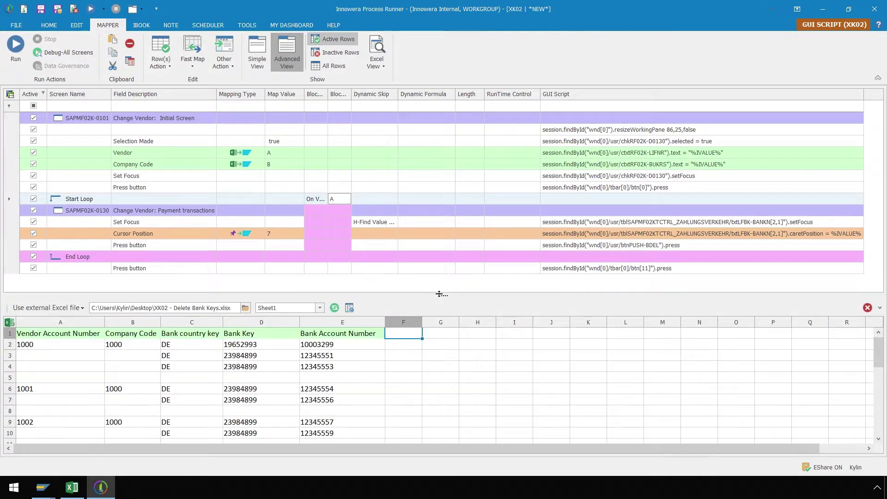
{"action": "left_click", "coordinate": [58, 346]}
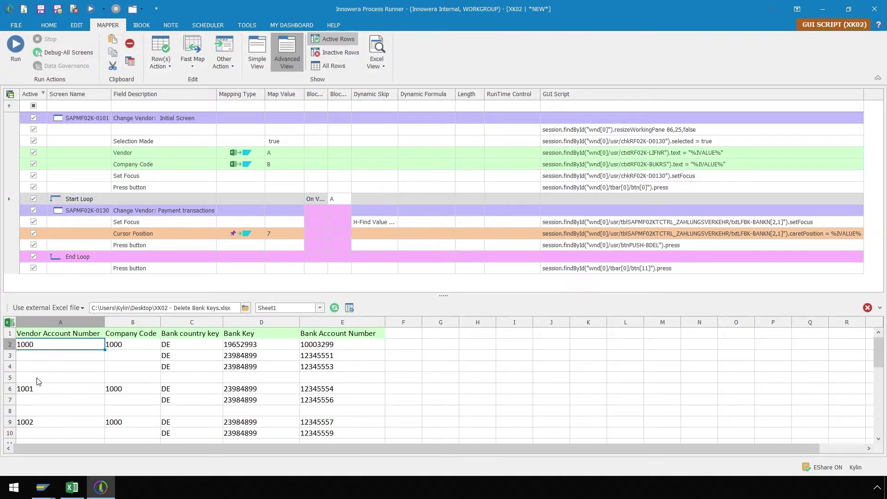
{"action": "left_click", "coordinate": [51, 393]}
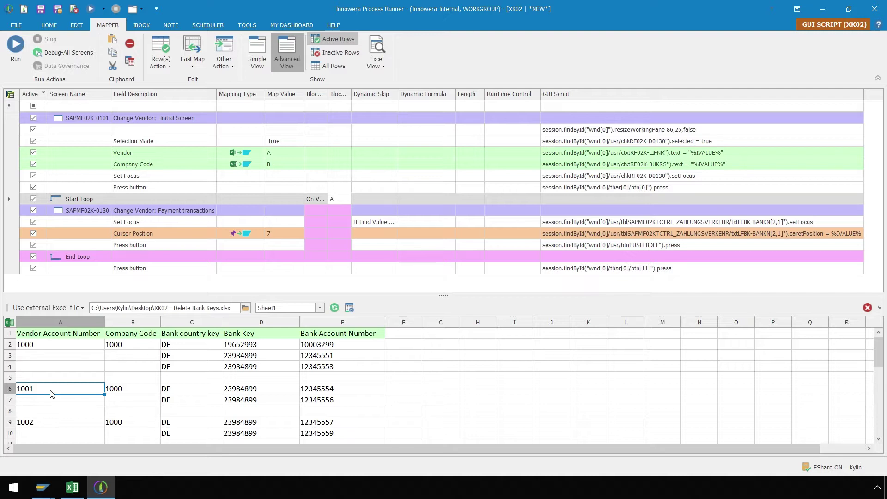
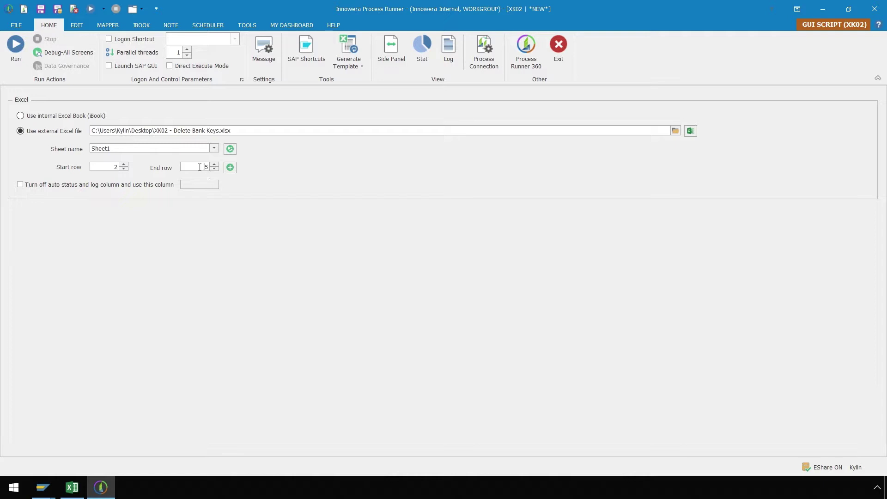
Step: Set the end row to 50, start the run, and save the process file locally as XK02_29052018032038726.isf
{"action": "type", "text": "0"}
{"action": "left_click", "coordinate": [15, 48]}
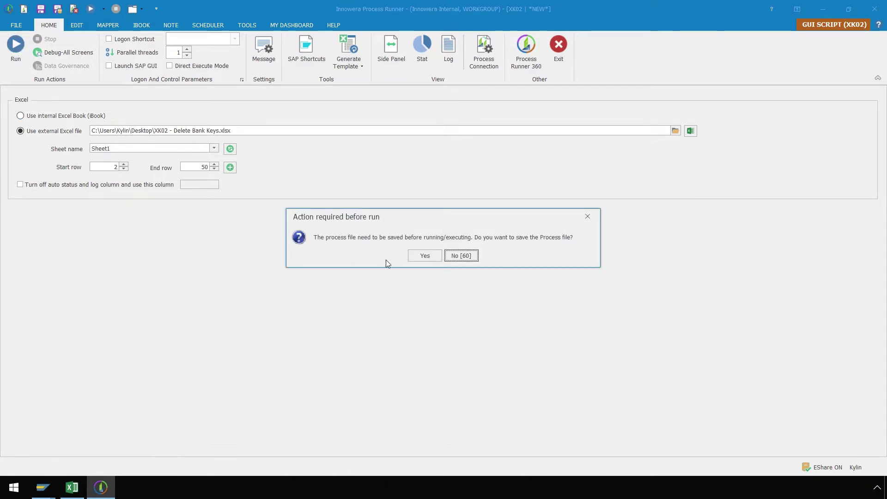
{"action": "left_click", "coordinate": [409, 259]}
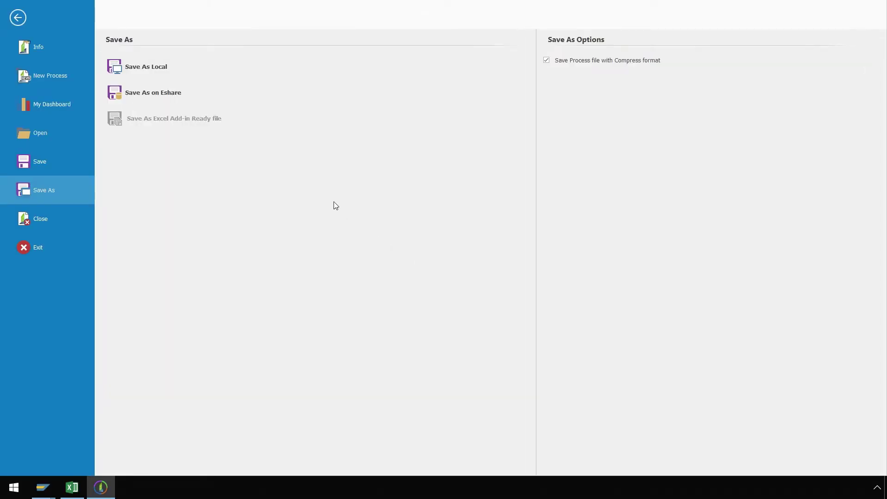
{"action": "left_click", "coordinate": [169, 68]}
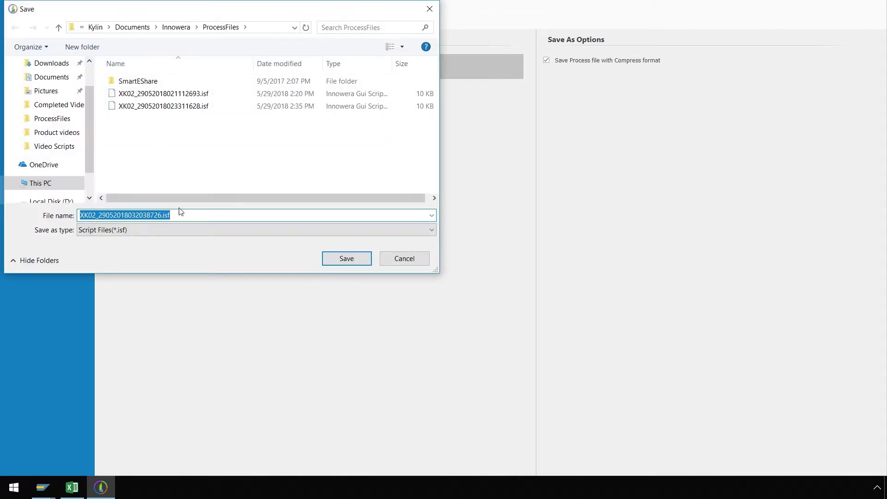
{"action": "left_click", "coordinate": [335, 262]}
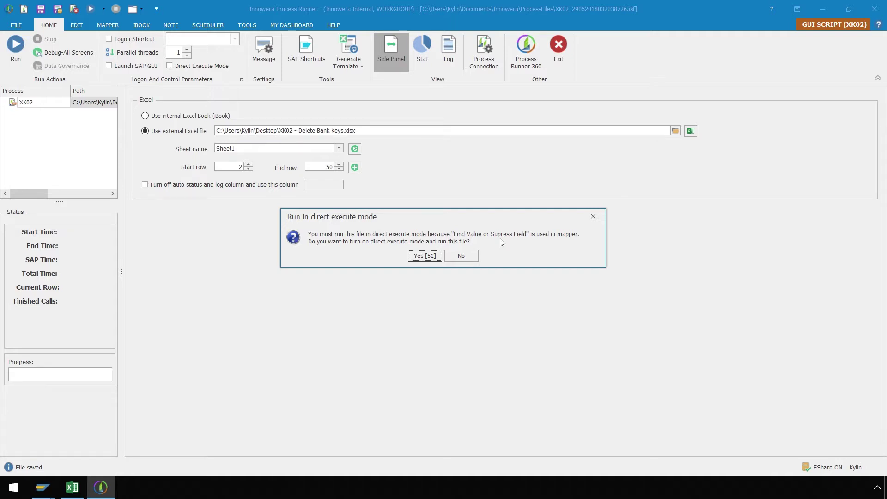
Step: Turn on direct execute mode and run the process in a new SAP GUI session with the prefilled logon data
{"action": "left_click", "coordinate": [425, 255]}
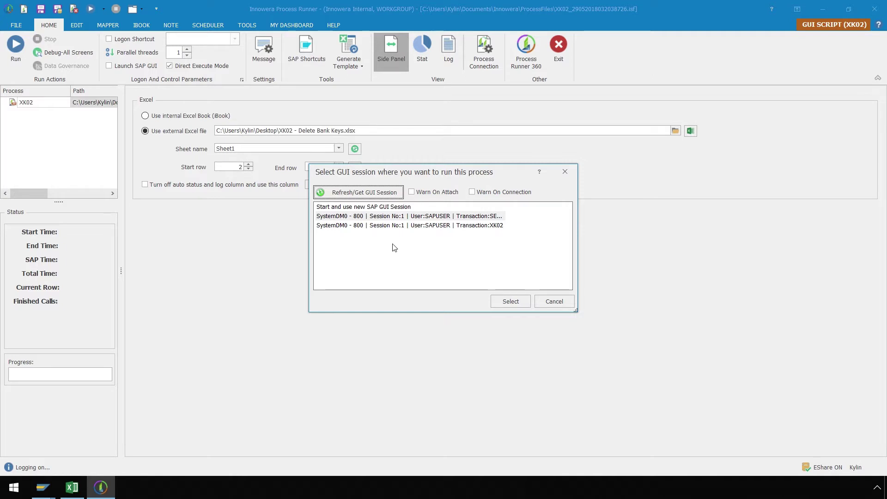
{"action": "left_click", "coordinate": [323, 208]}
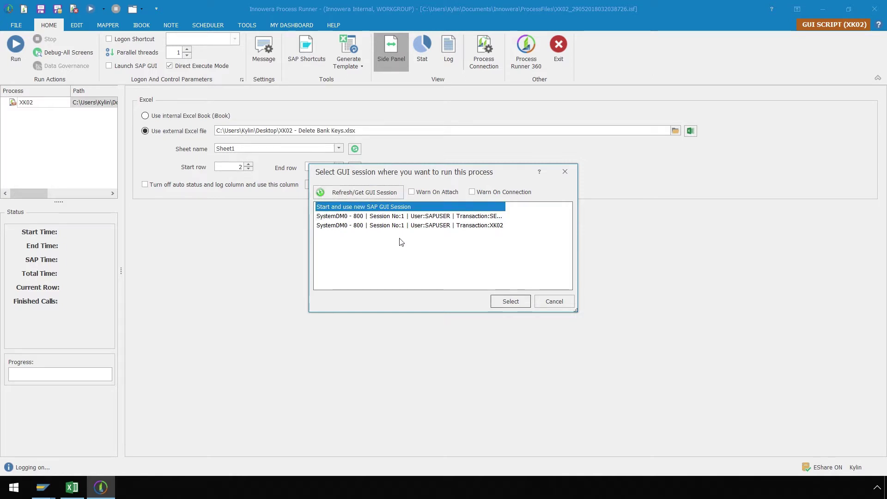
{"action": "left_click", "coordinate": [499, 303]}
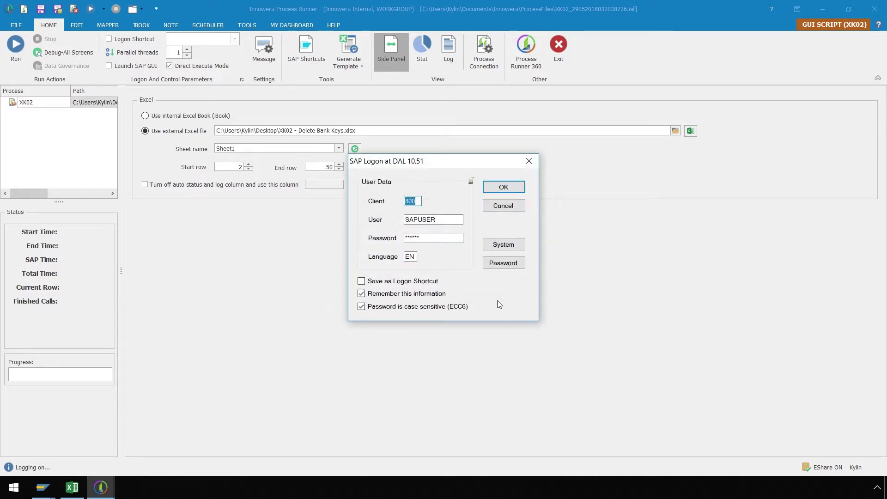
{"action": "left_click", "coordinate": [513, 187]}
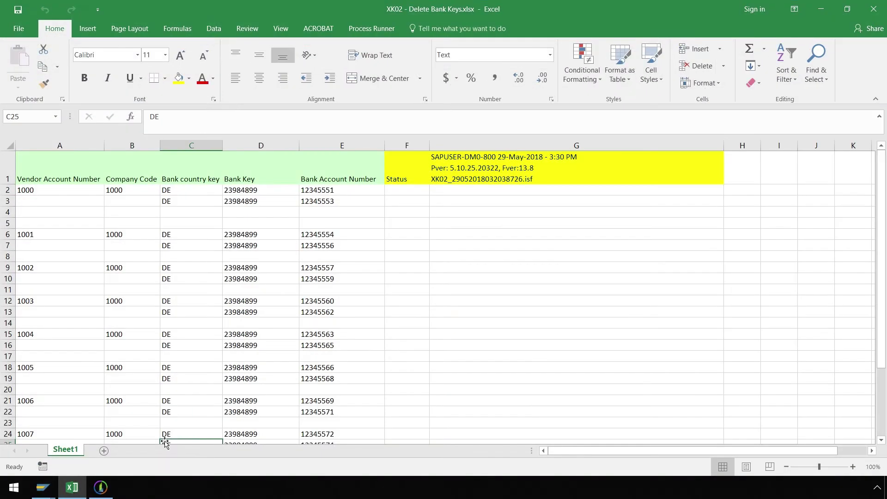
Step: Switch to the SAP session, leave the Change Vendor screen, and open transaction XK03
{"action": "mouse_move", "coordinate": [42, 487]}
{"action": "left_click", "coordinate": [170, 439]}
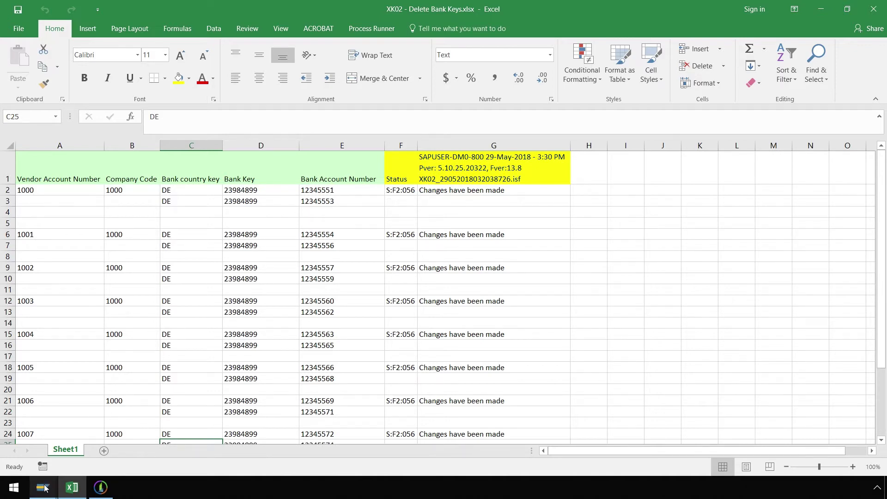
{"action": "mouse_move", "coordinate": [43, 488]}
{"action": "left_click", "coordinate": [169, 451]}
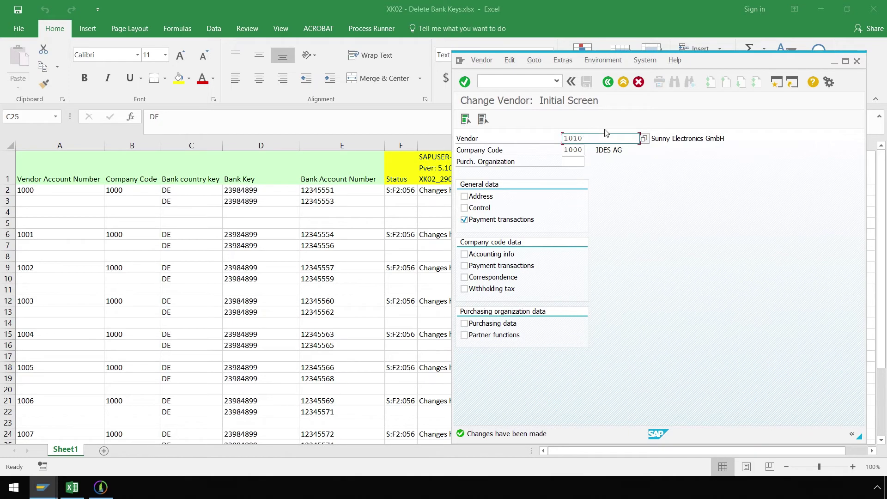
{"action": "left_click", "coordinate": [623, 82]}
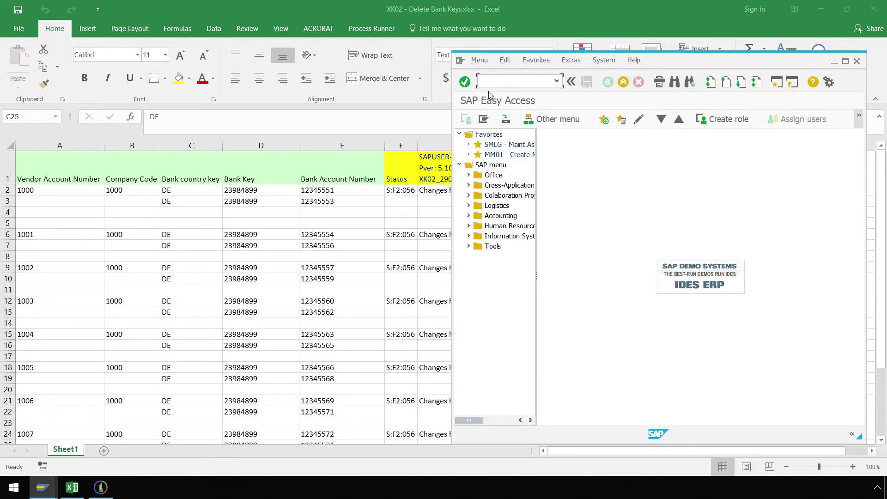
{"action": "type", "text": "XK03"}
{"action": "left_click", "coordinate": [465, 82]}
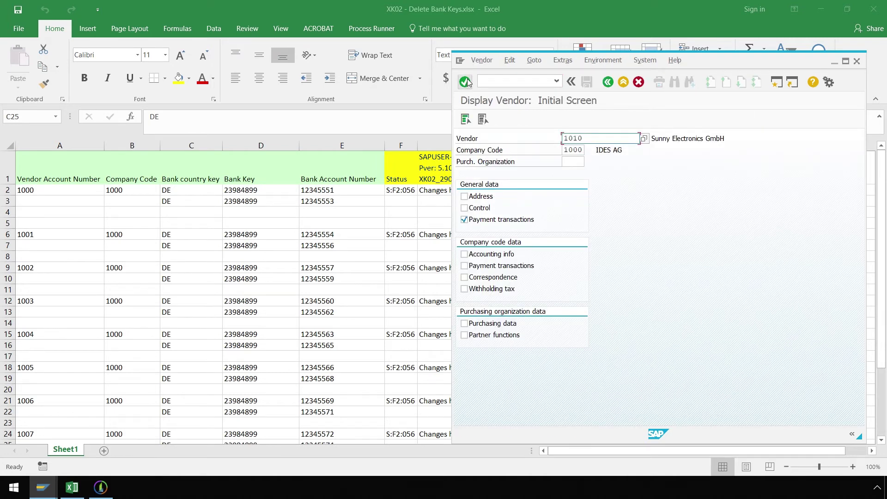
Step: Display the payment transactions of the first vendor in the Excel list to check its remaining bank details
{"action": "key", "text": "BackSpace"}
{"action": "key", "text": "BackSpace"}
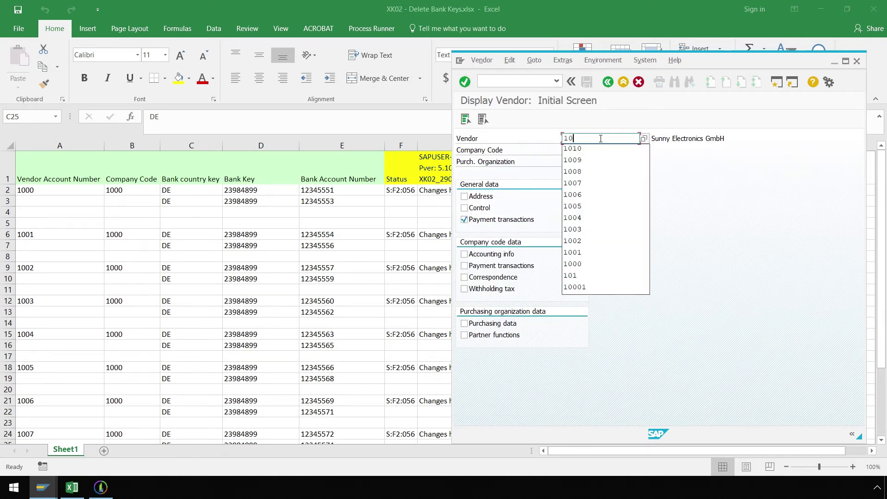
{"action": "type", "text": "00"}
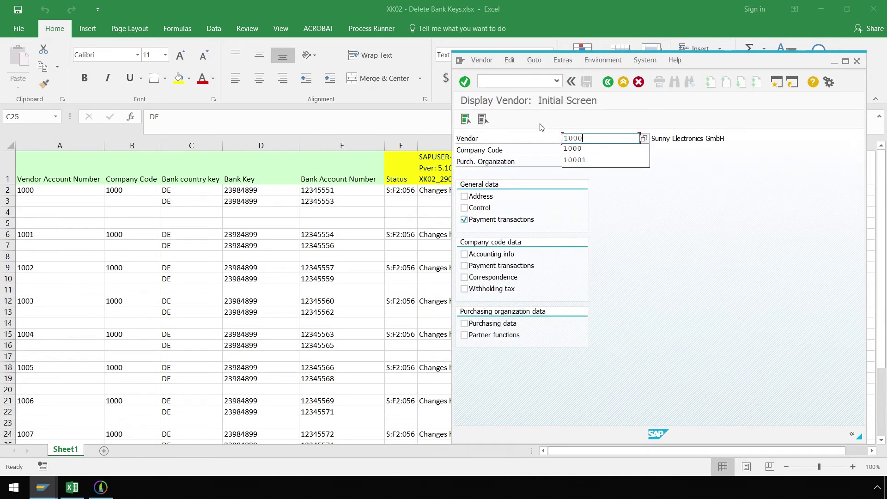
{"action": "left_click", "coordinate": [463, 82]}
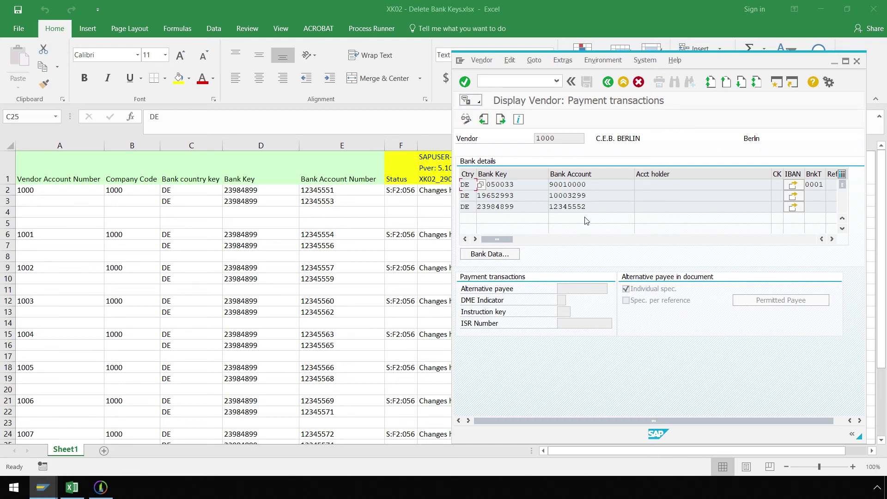
Step: Switch back to Process Runner and bring up its help and tutorial resources
{"action": "left_click", "coordinate": [100, 488]}
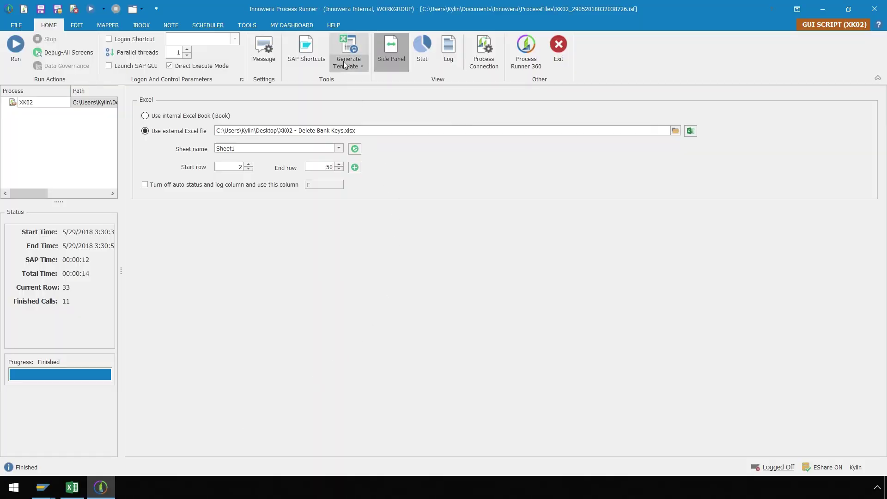
{"action": "left_click", "coordinate": [332, 26]}
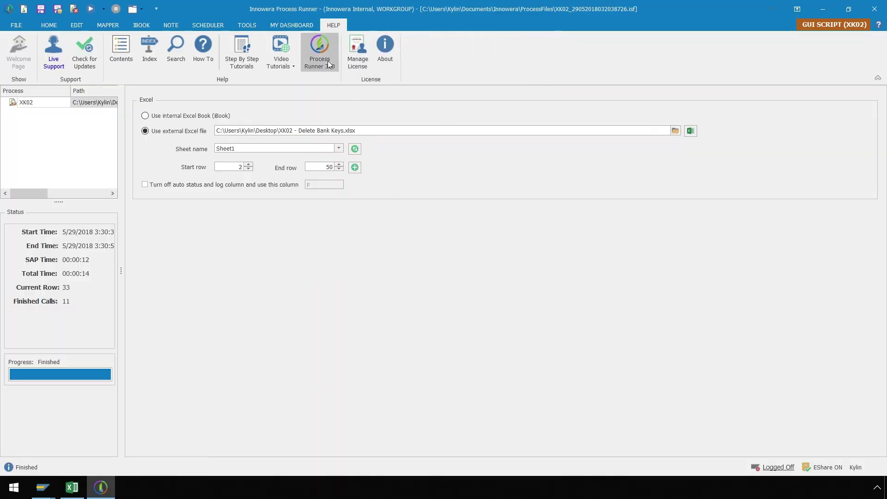